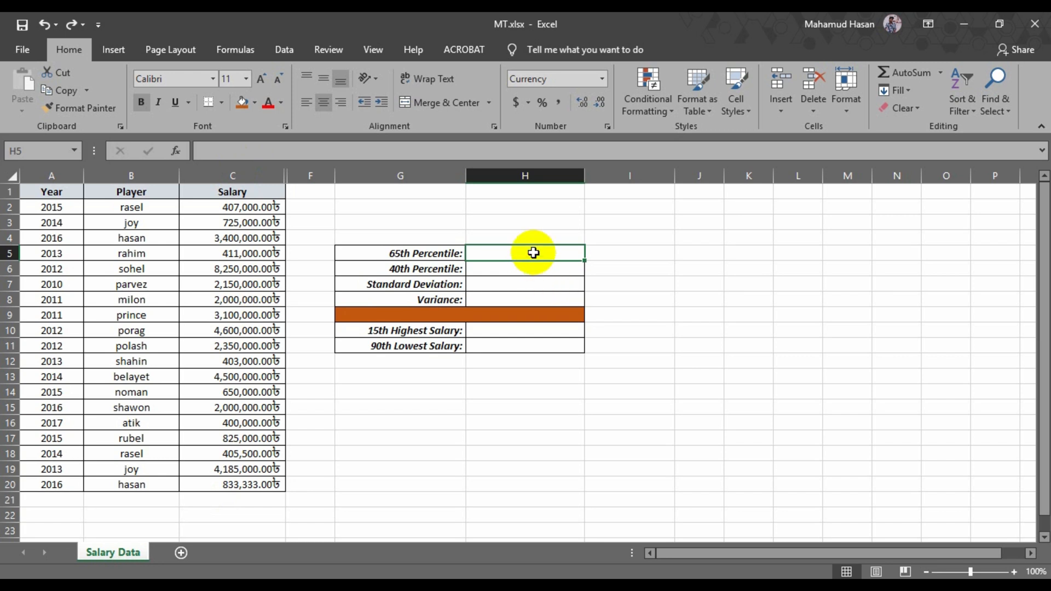
Step: Calculate the 65th percentile of the salaries in H5 with =PERCENTILE(C2:C20,.65)
text(=)
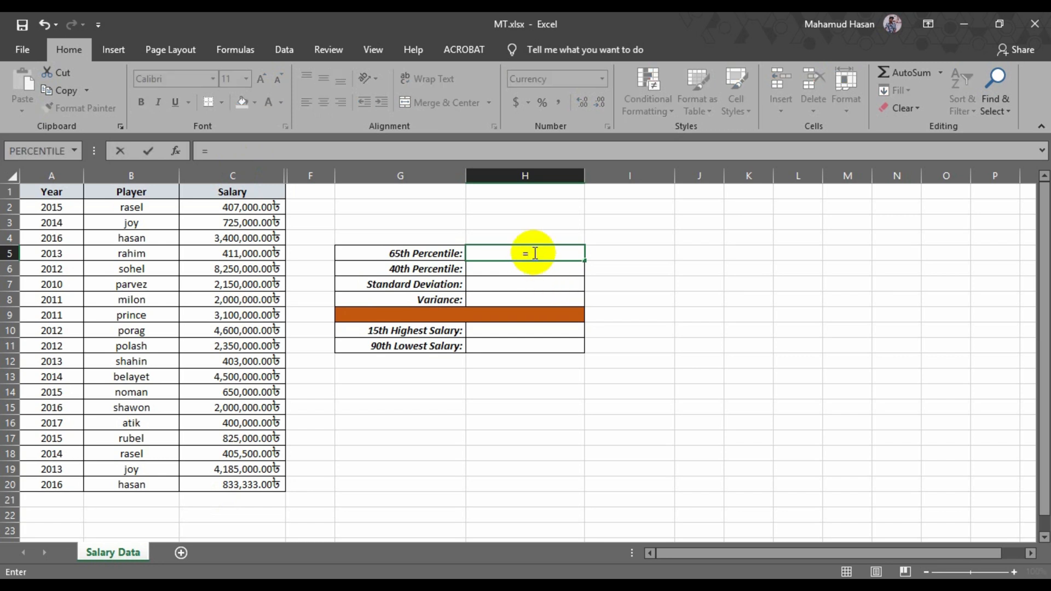
text(percentile)
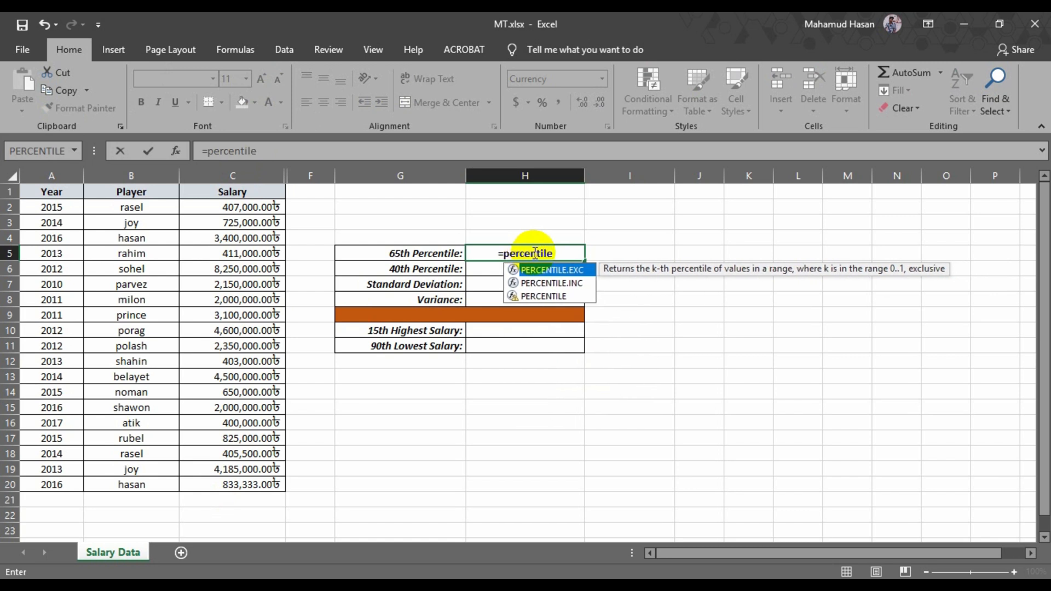
text(()
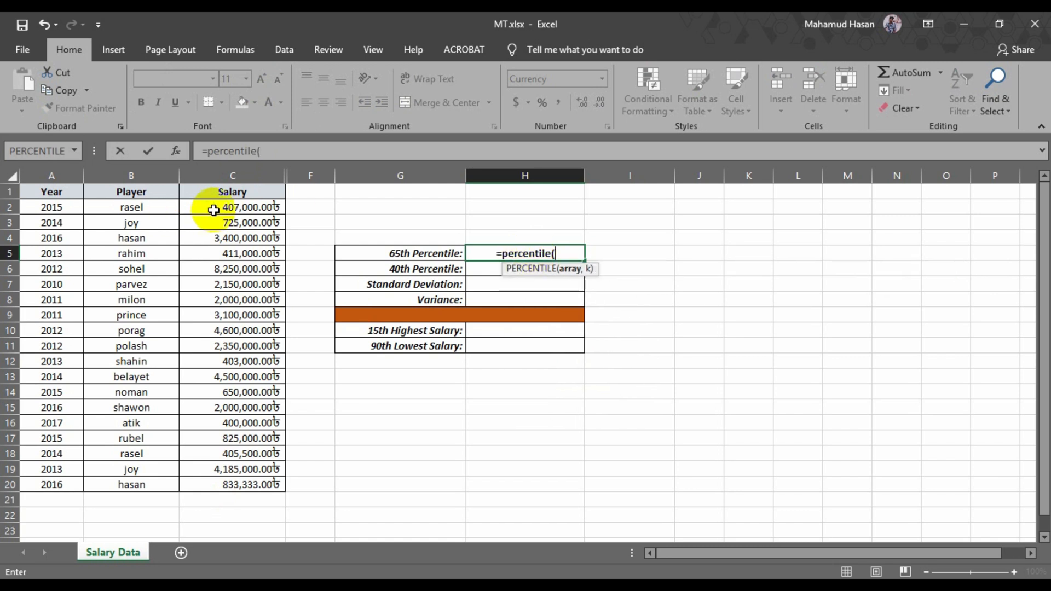
drag(212, 207, 268, 483)
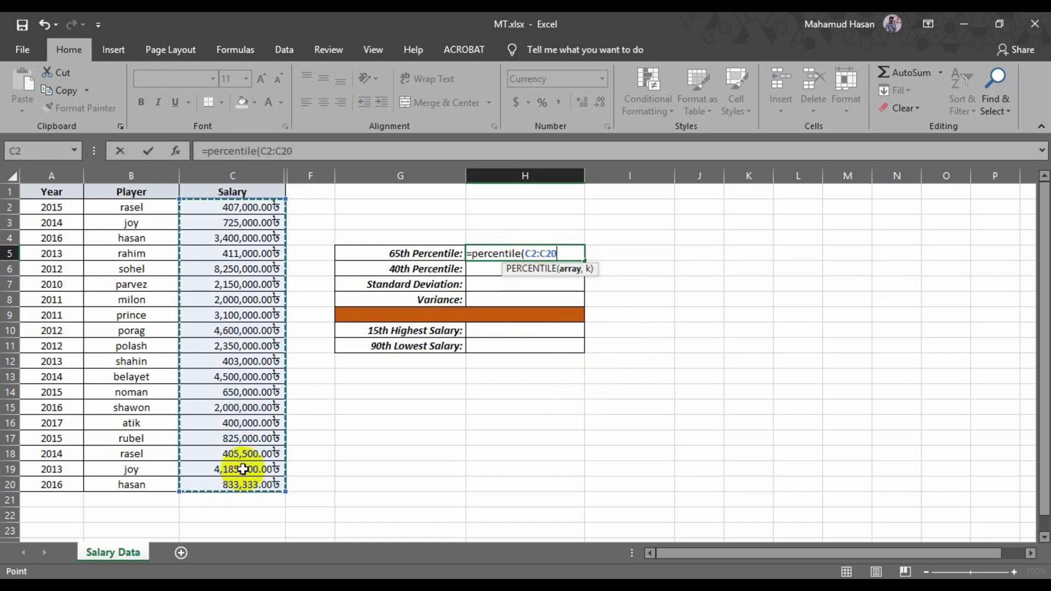
text(,.65)
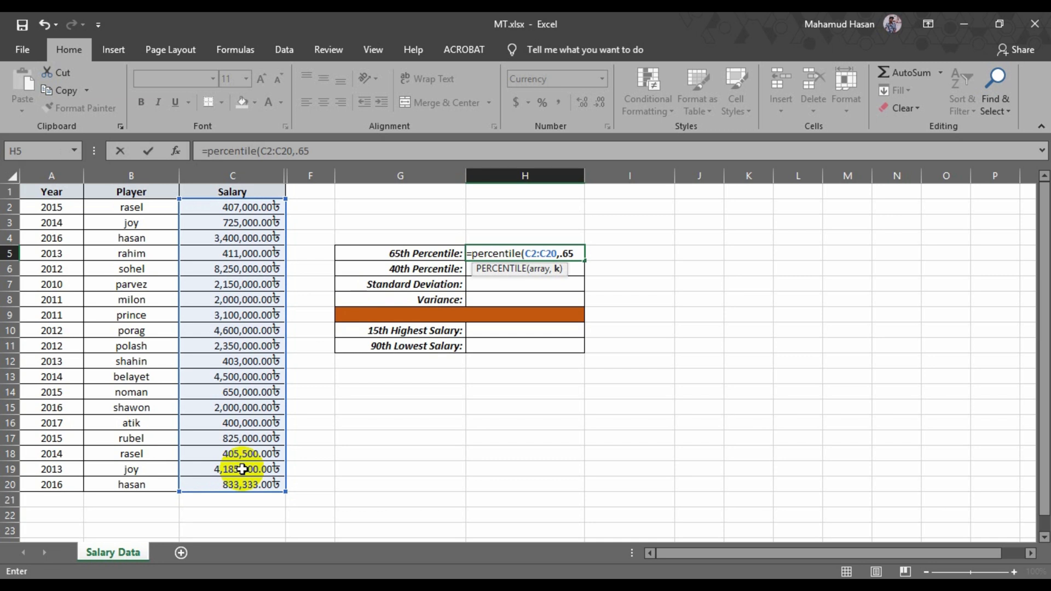
text())
key(Return)
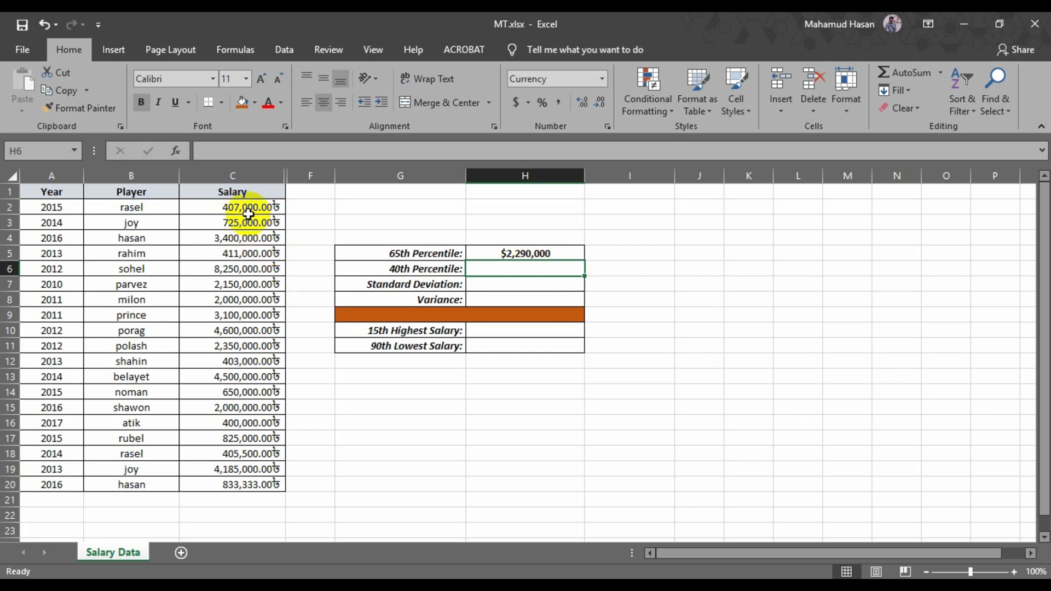
Step: Sort only the salary values in C2:C20 from smallest to largest, without expanding the selection to the neighbouring columns
drag(249, 207, 256, 481)
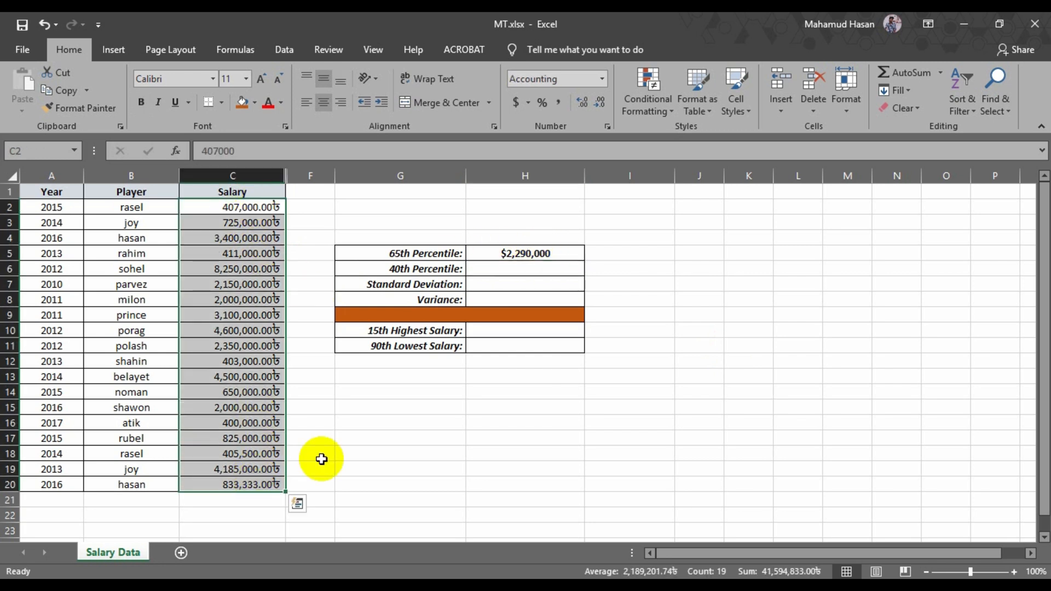
click(977, 113)
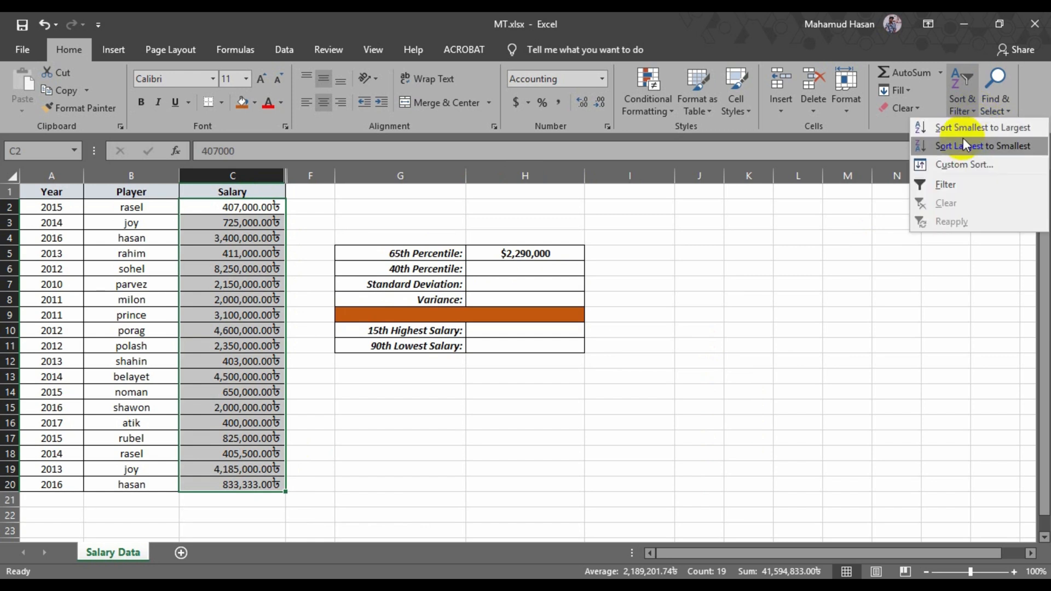
click(963, 136)
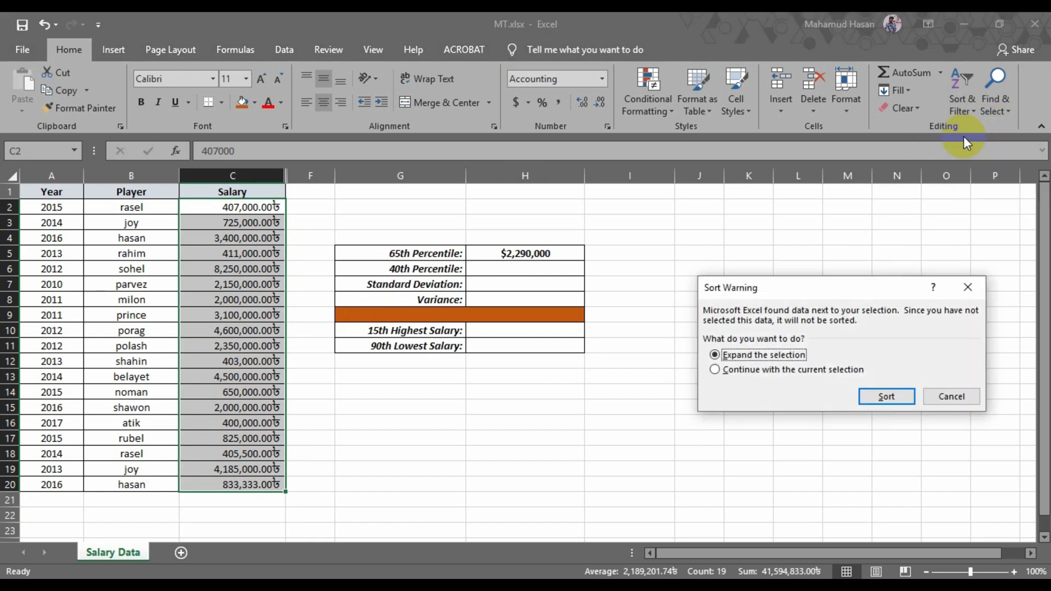
click(765, 373)
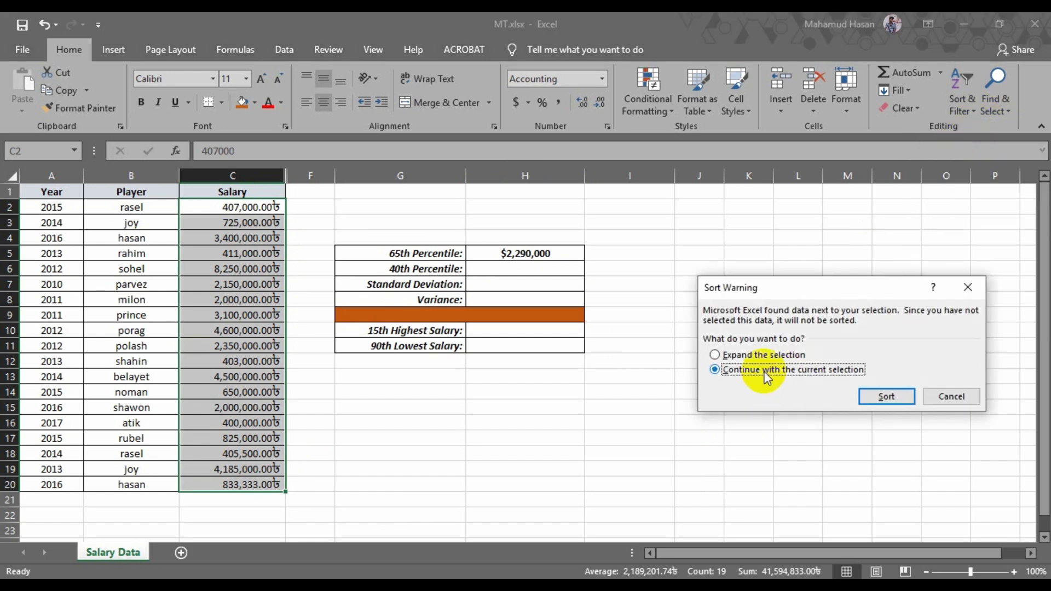
click(893, 395)
click(733, 395)
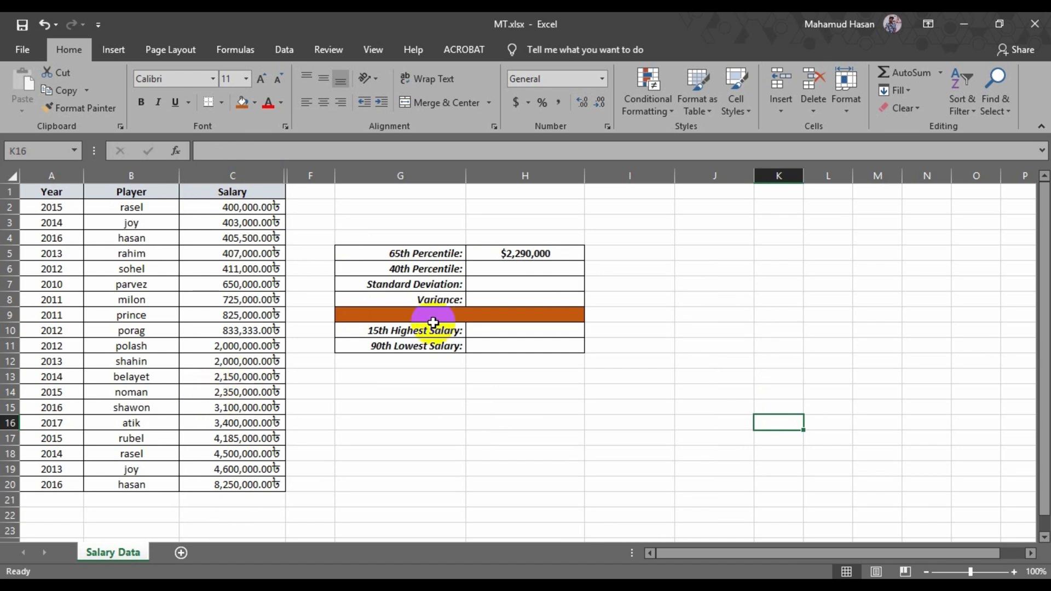
Step: Calculate the 40th percentile of the salaries in H6 with =PERCENTILE(C2:C20,.40)
click(514, 269)
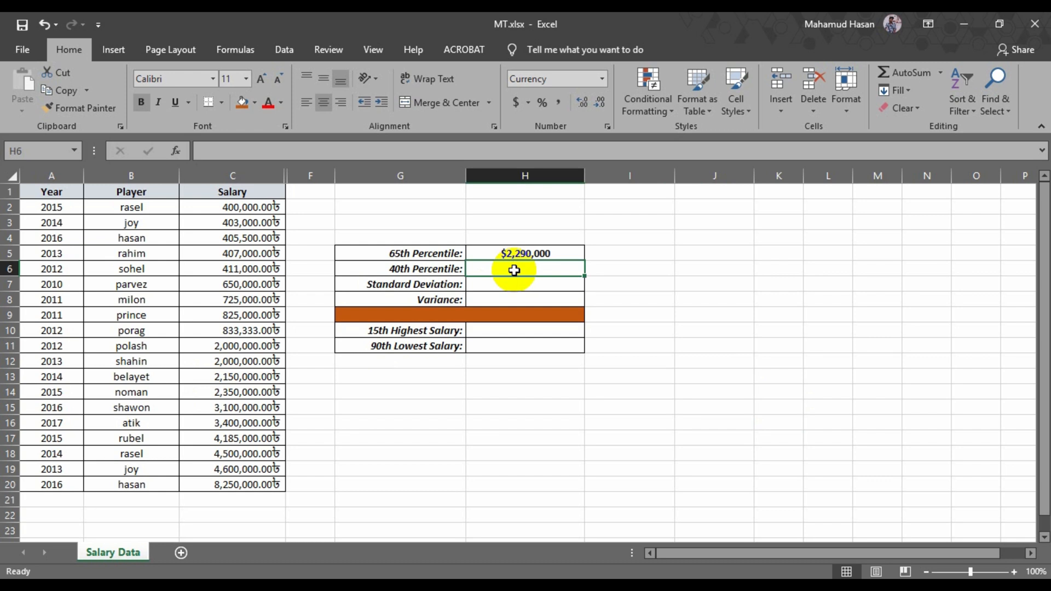
text(=)
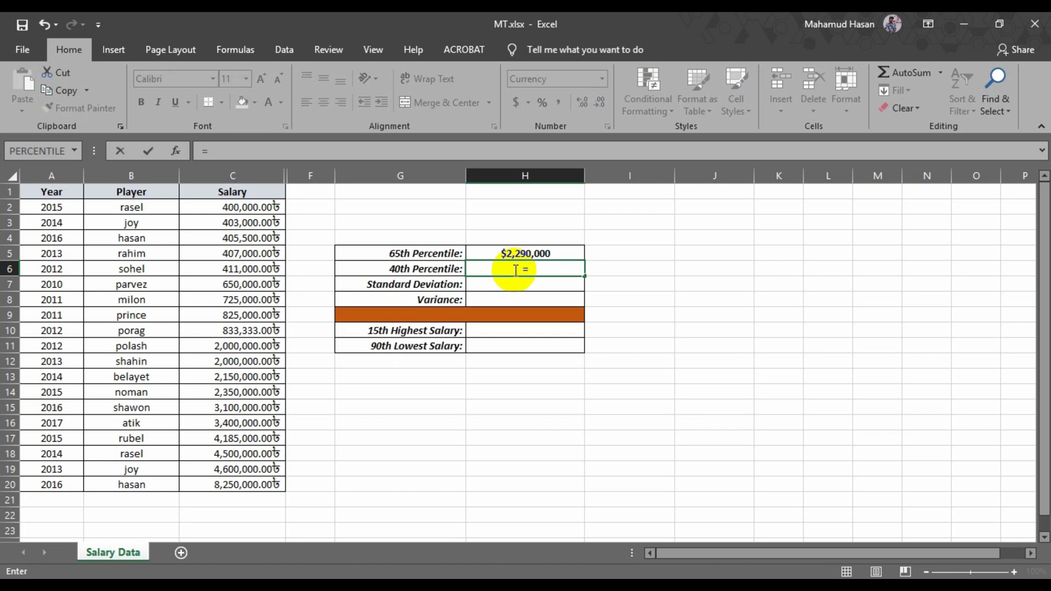
text(percentile)
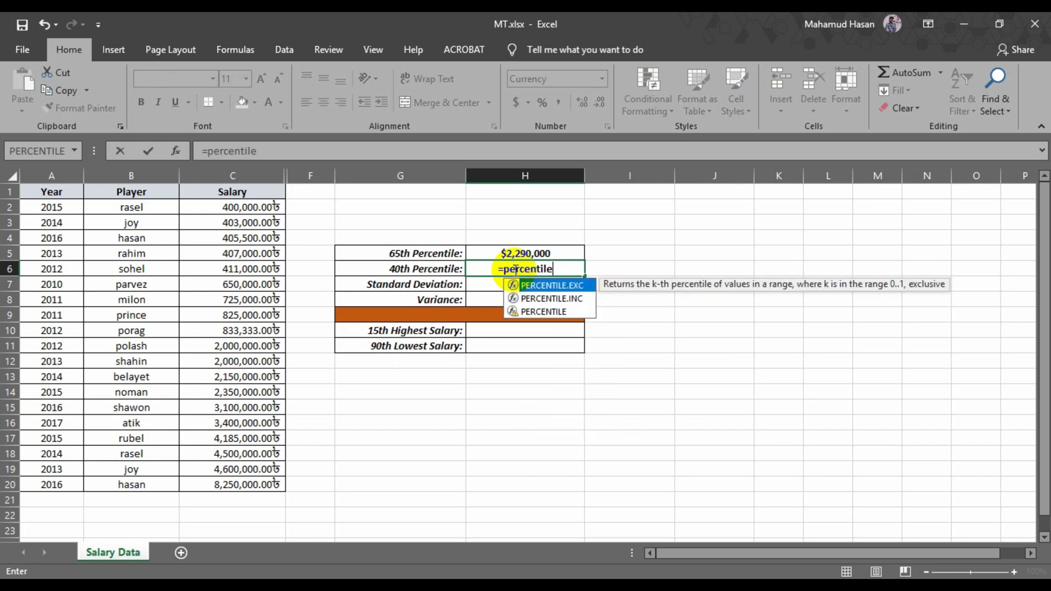
text(()
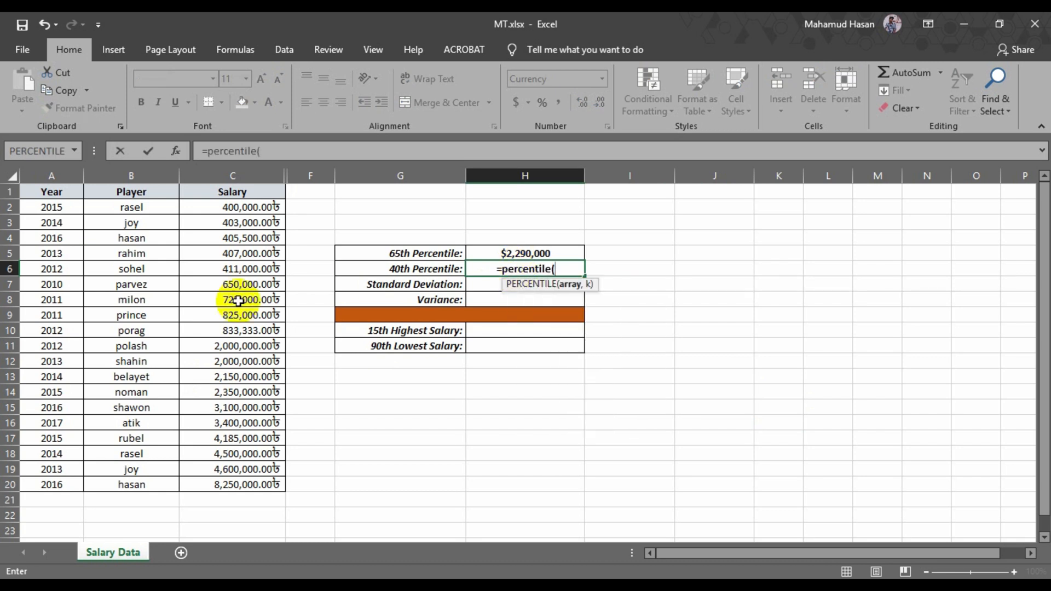
drag(227, 200, 235, 483)
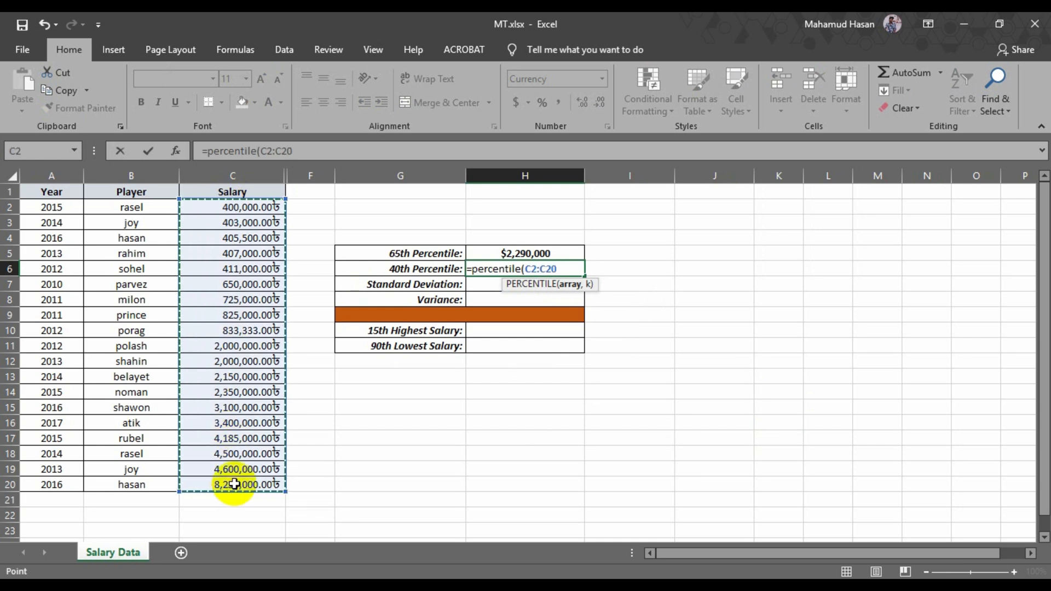
text(,.40)
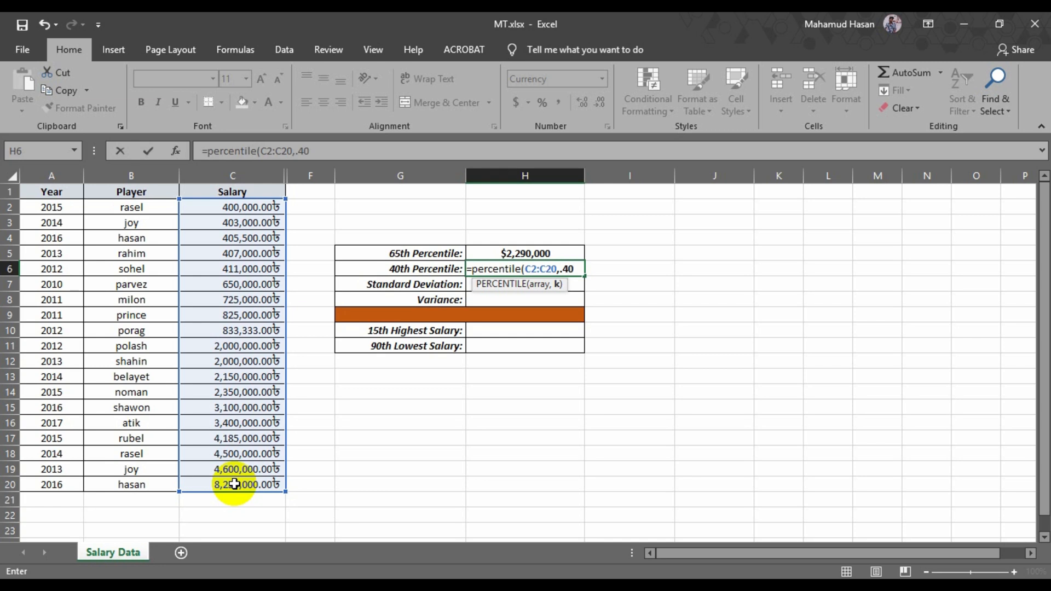
text())
key(Return)
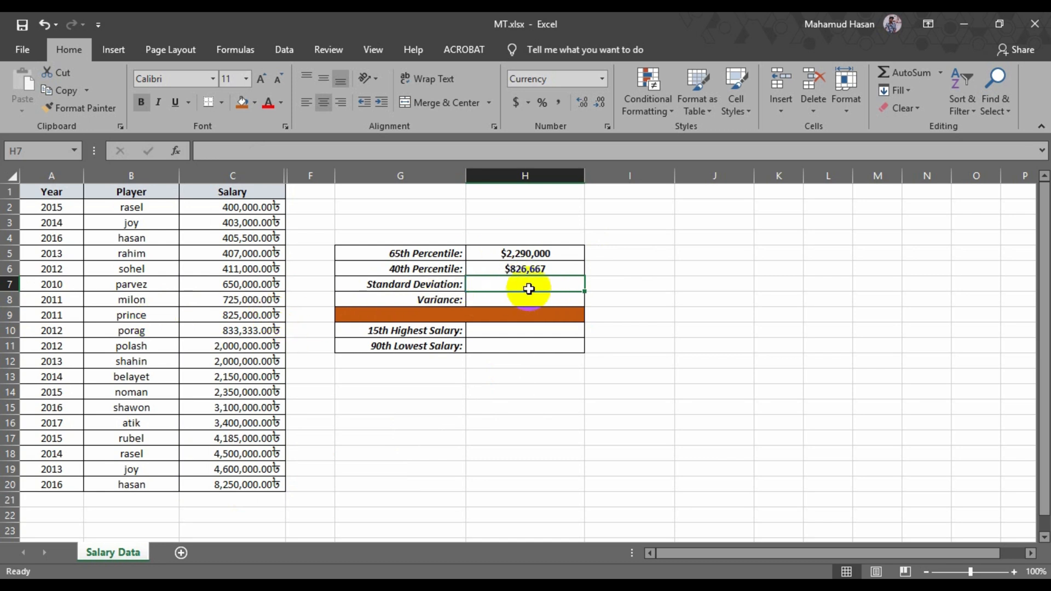
Step: Clear both percentile formulas from cells H5:H6
click(521, 269)
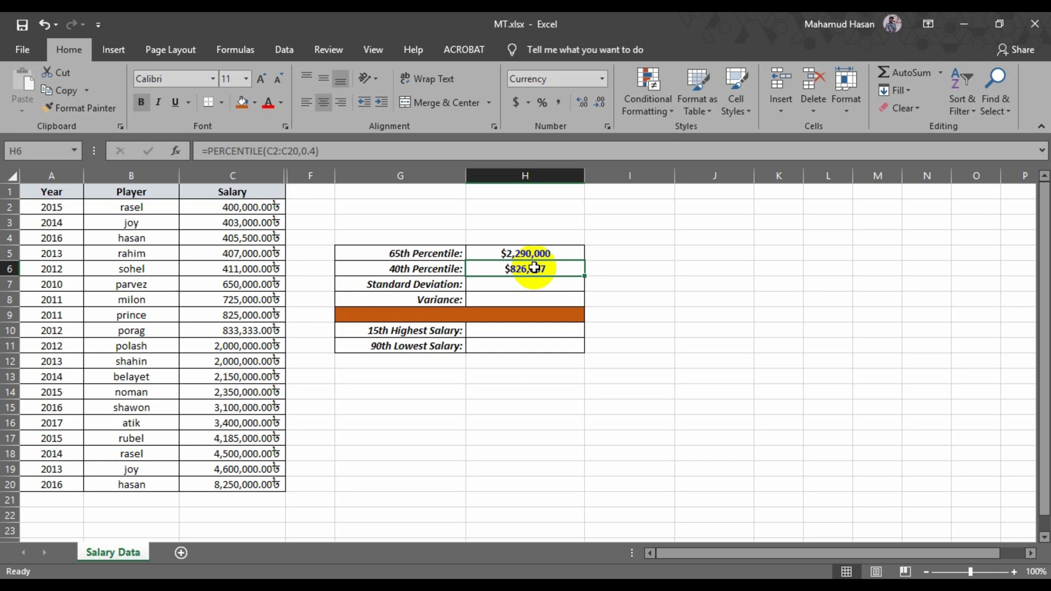
click(539, 253)
drag(540, 253, 531, 269)
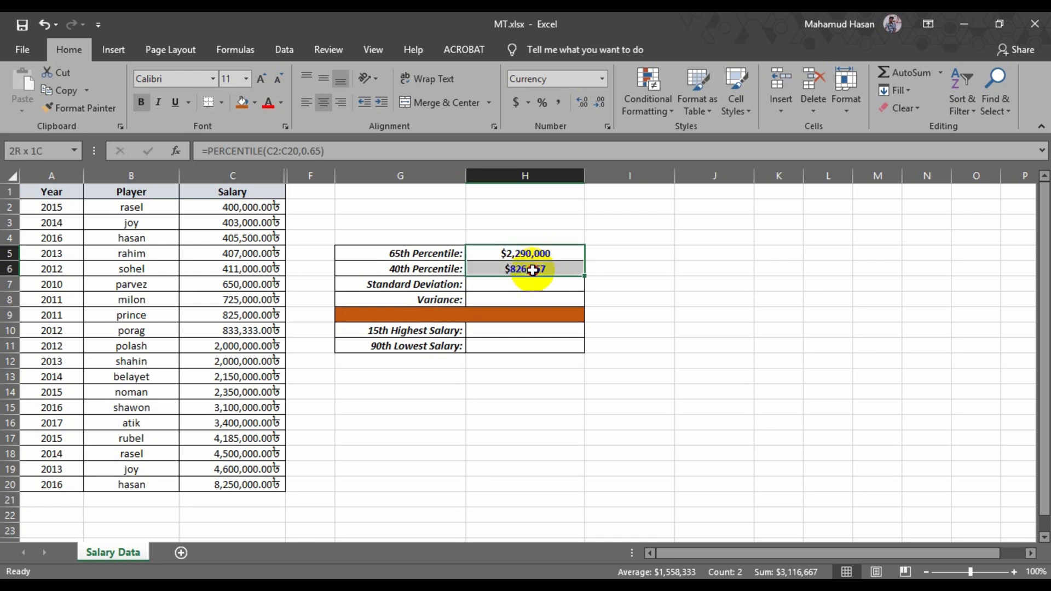
key(Delete)
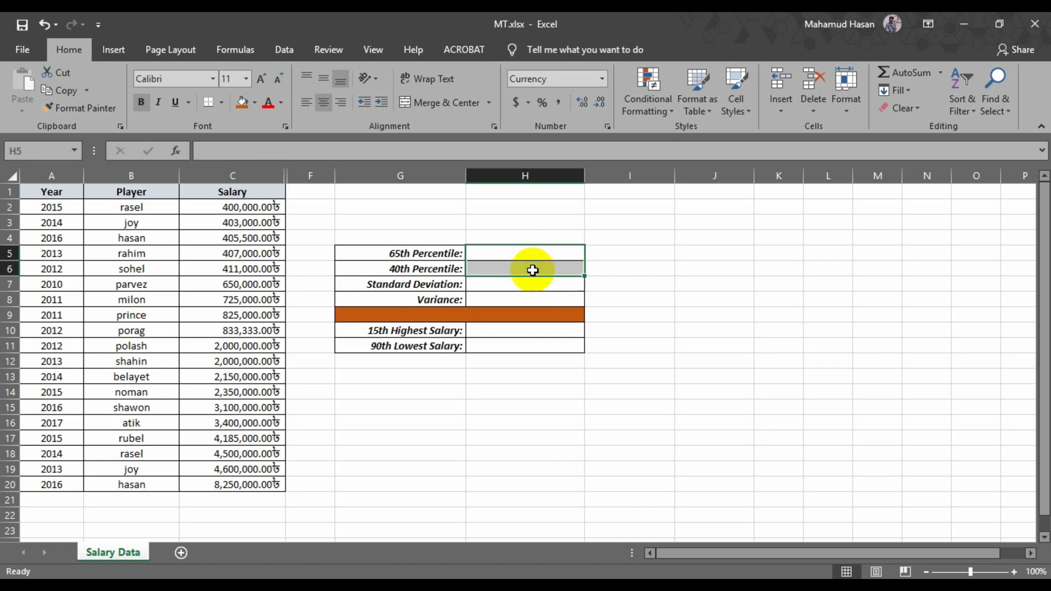
Step: Enter =PERCENTILE(C2:C20,15) in H5, beside the 65th Percentile label
click(509, 254)
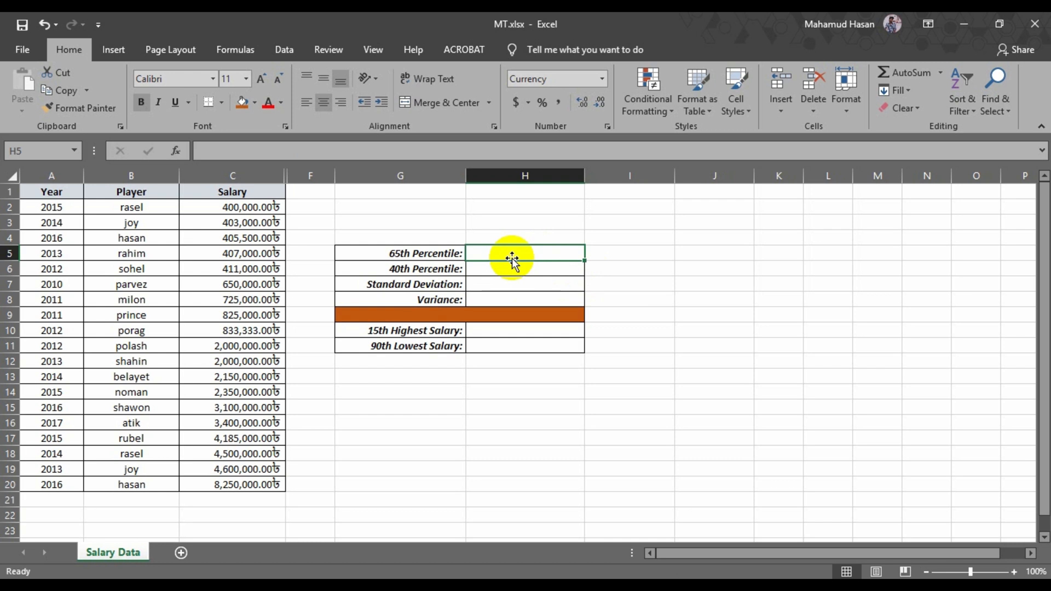
text(=per)
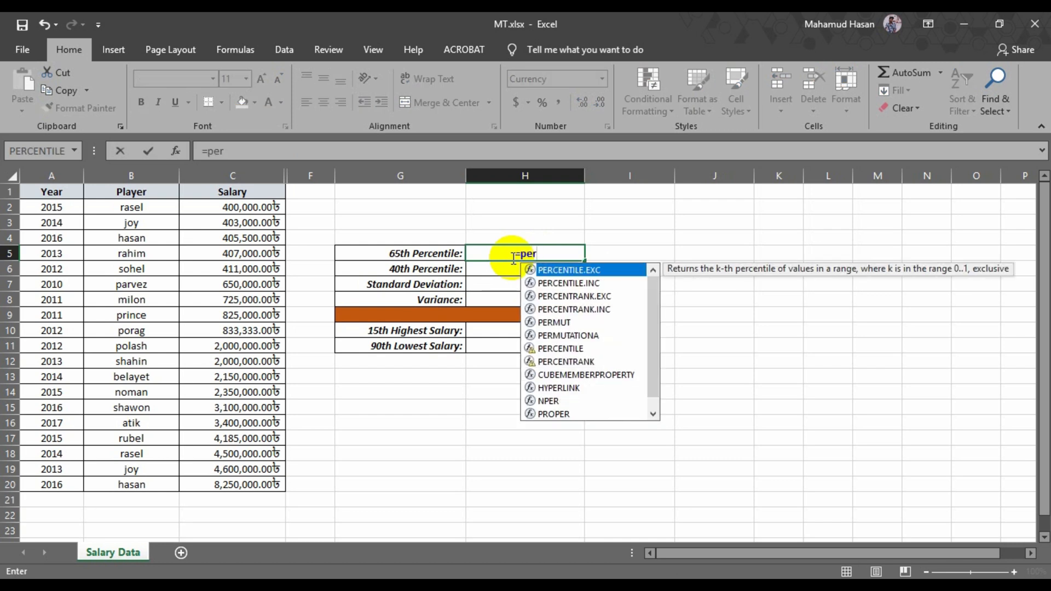
text(centile)
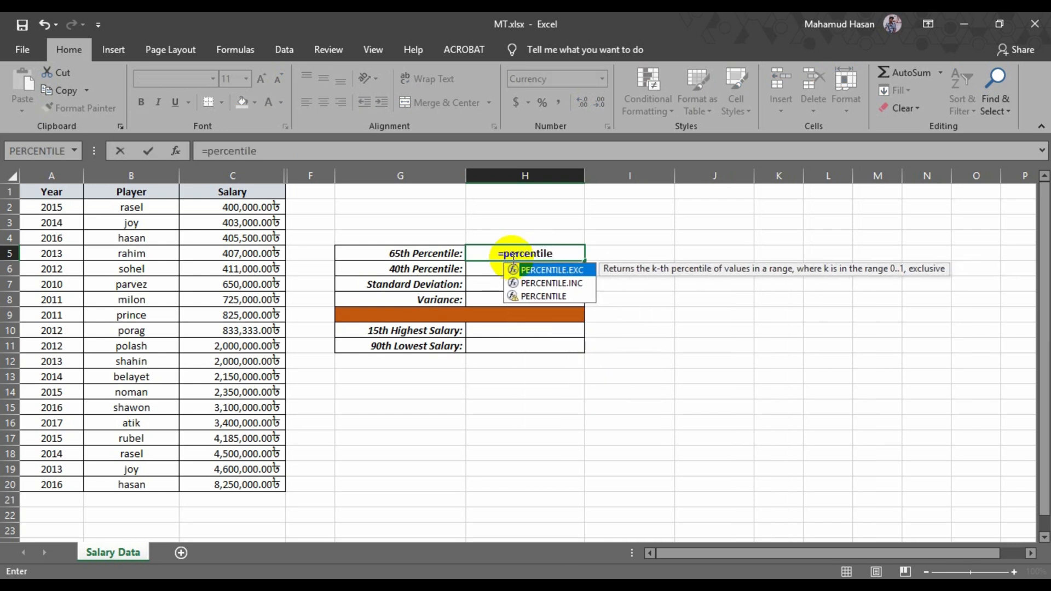
text(()
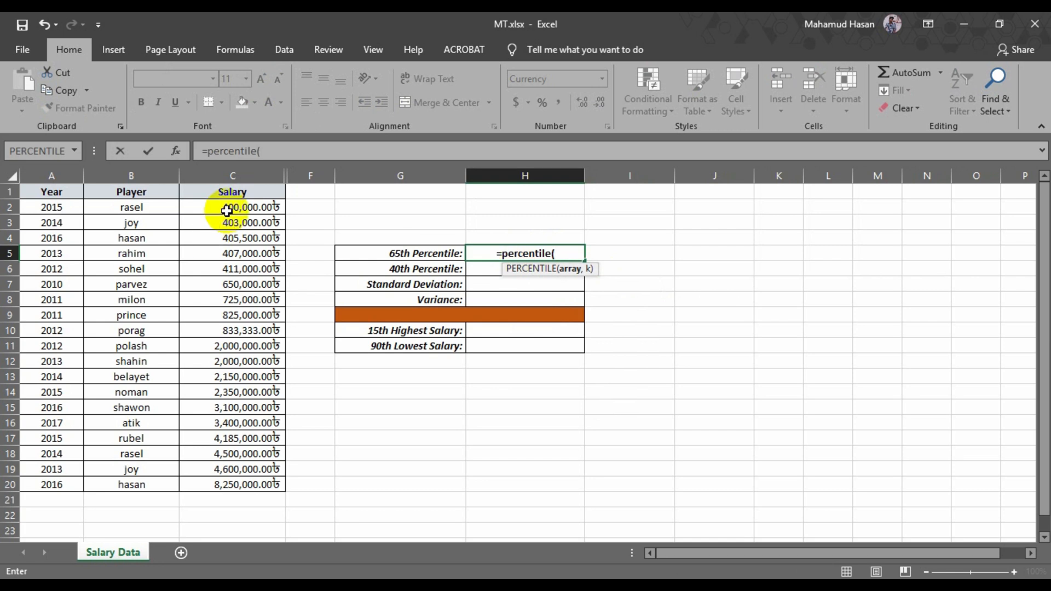
drag(227, 209, 218, 485)
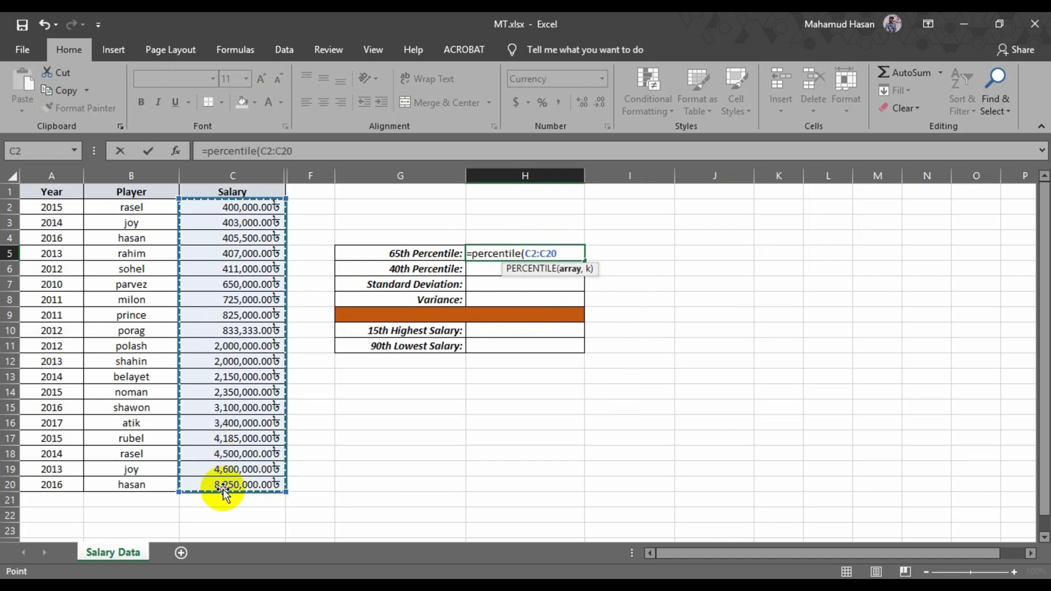
text(,01)
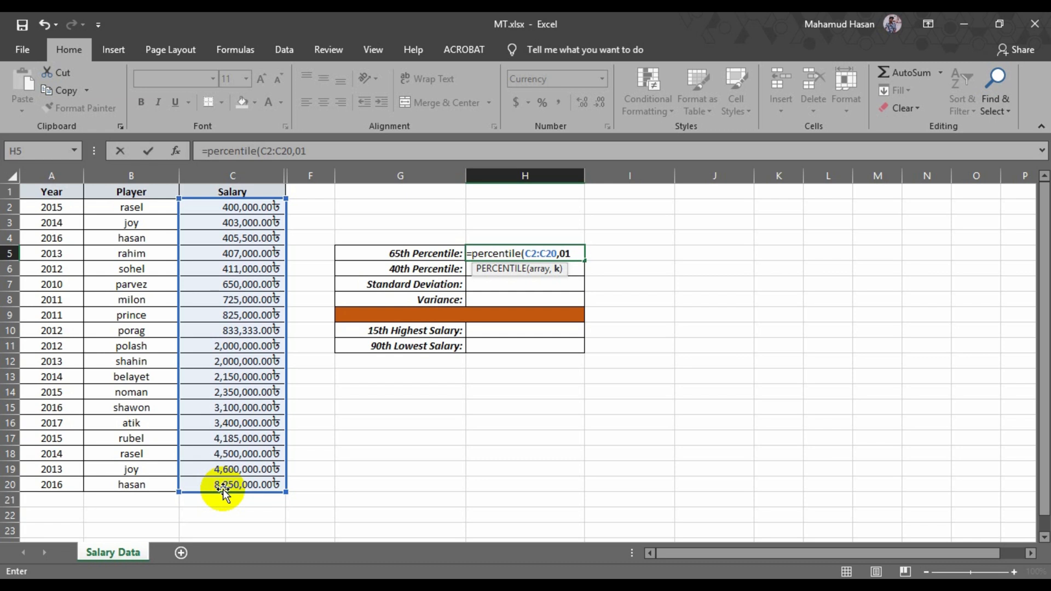
text())
key(Return)
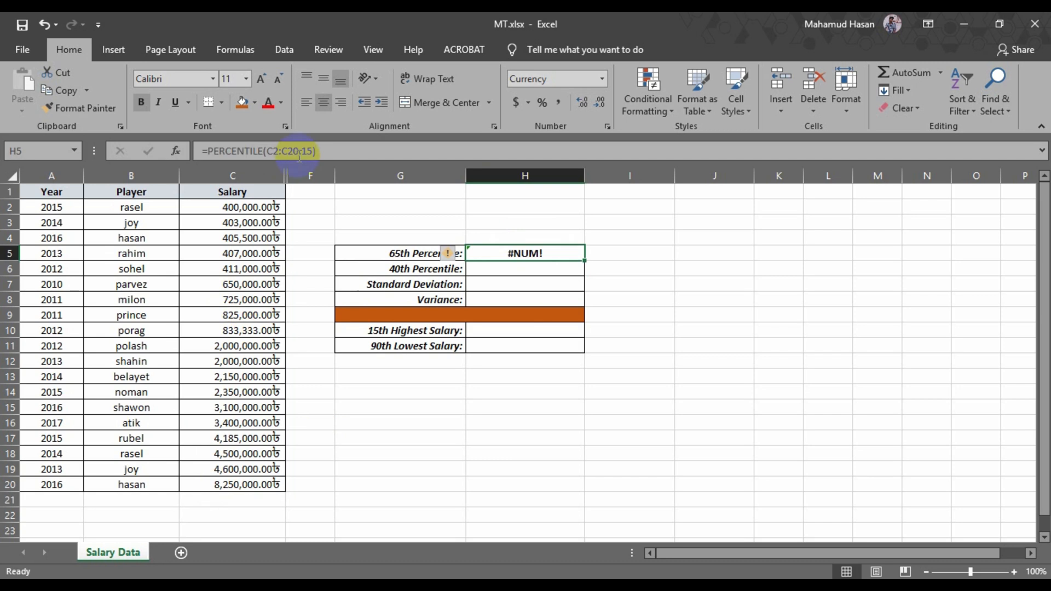
Step: Change the k argument of the PERCENTILE formula in H5 to .15
click(307, 154)
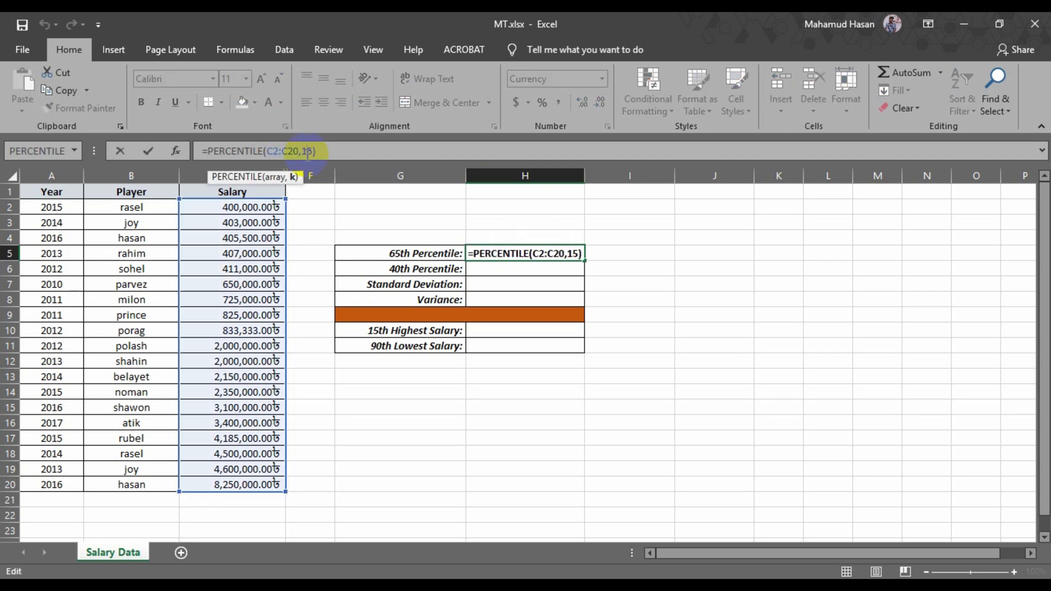
text(.)
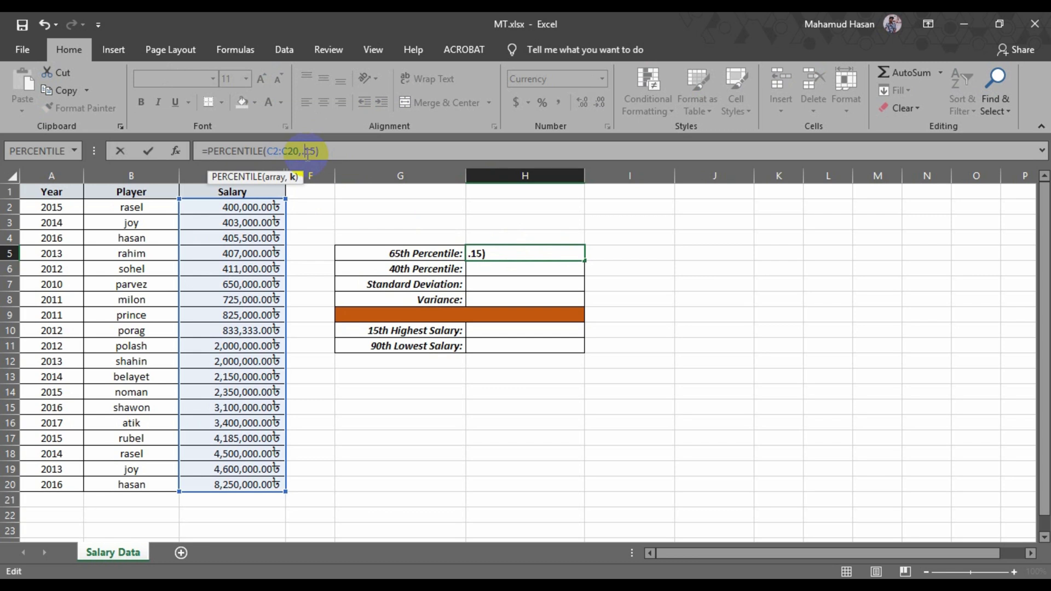
key(Return)
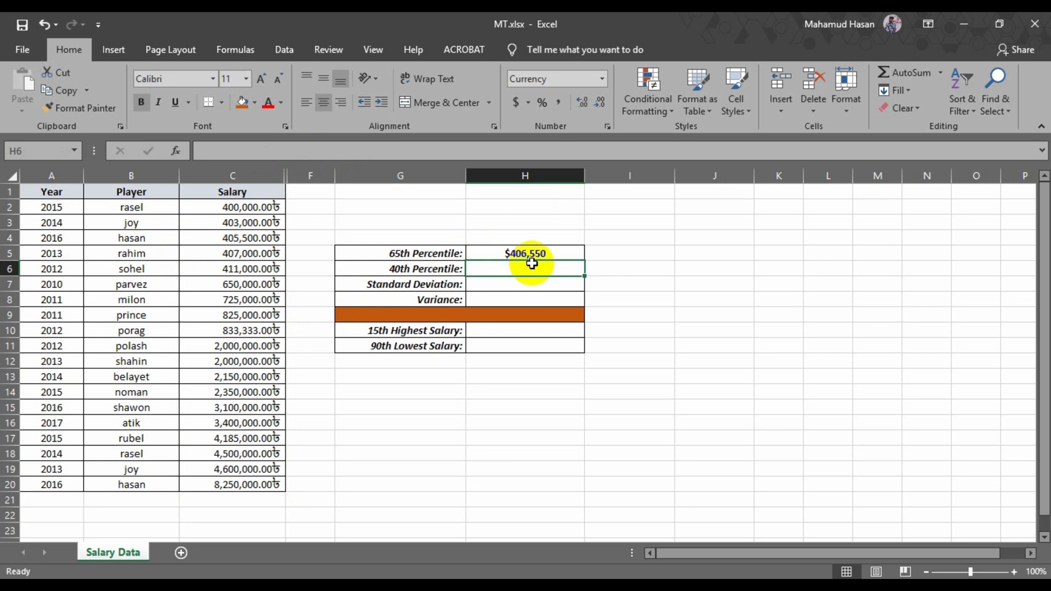
Step: Enter =PERCENTILE(C2:C20,0) in H6, beside the 40th Percentile label
text(=)
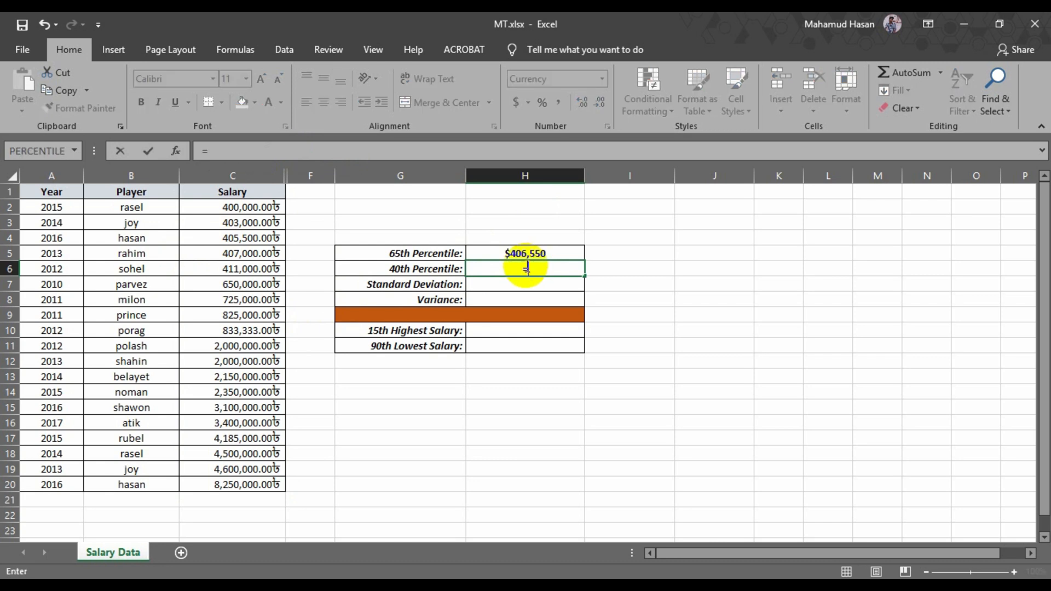
text(percen)
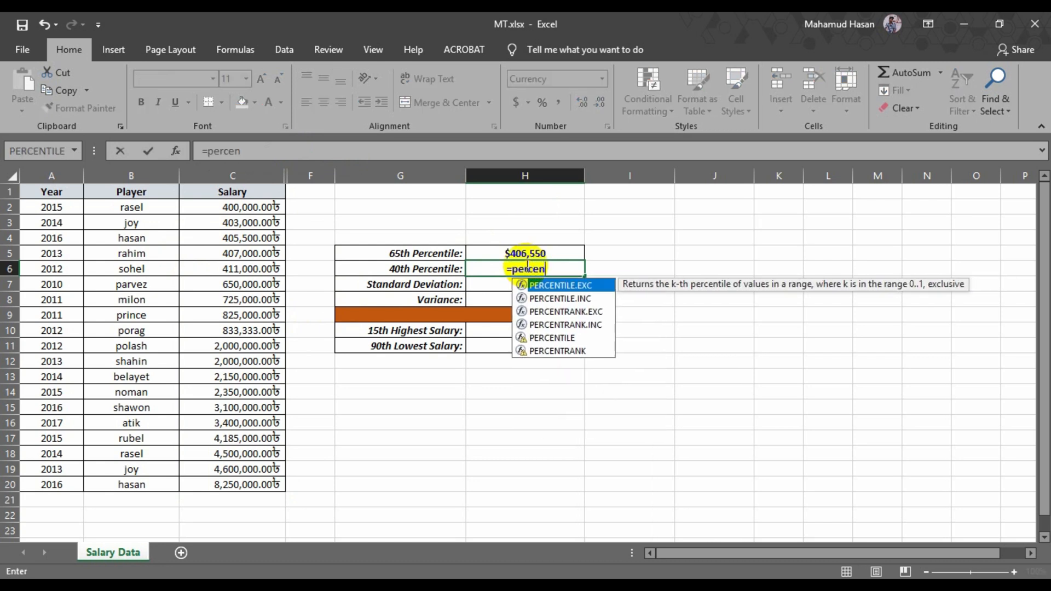
text(til)
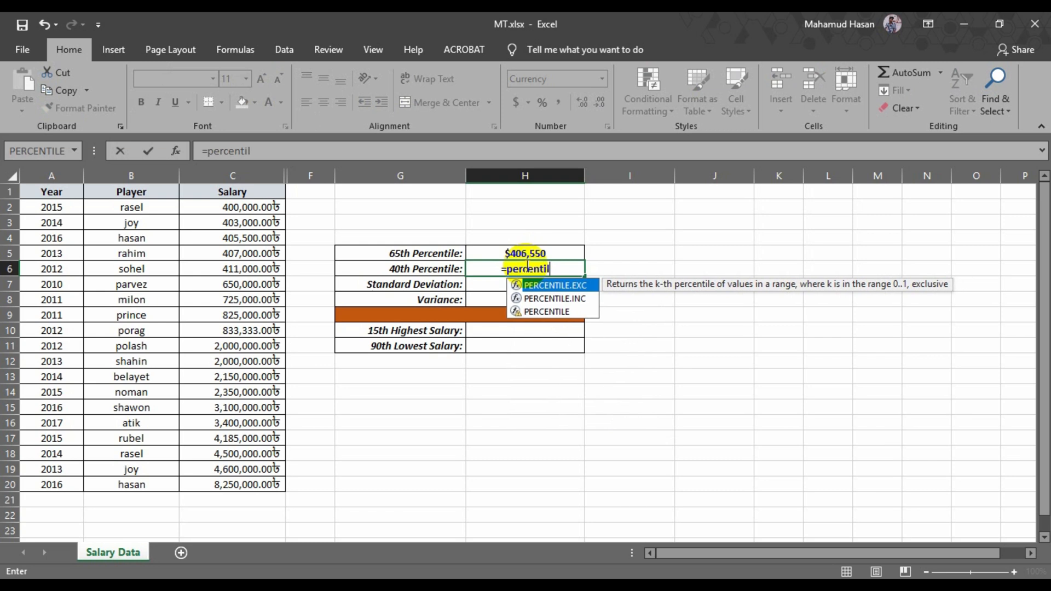
text(e()
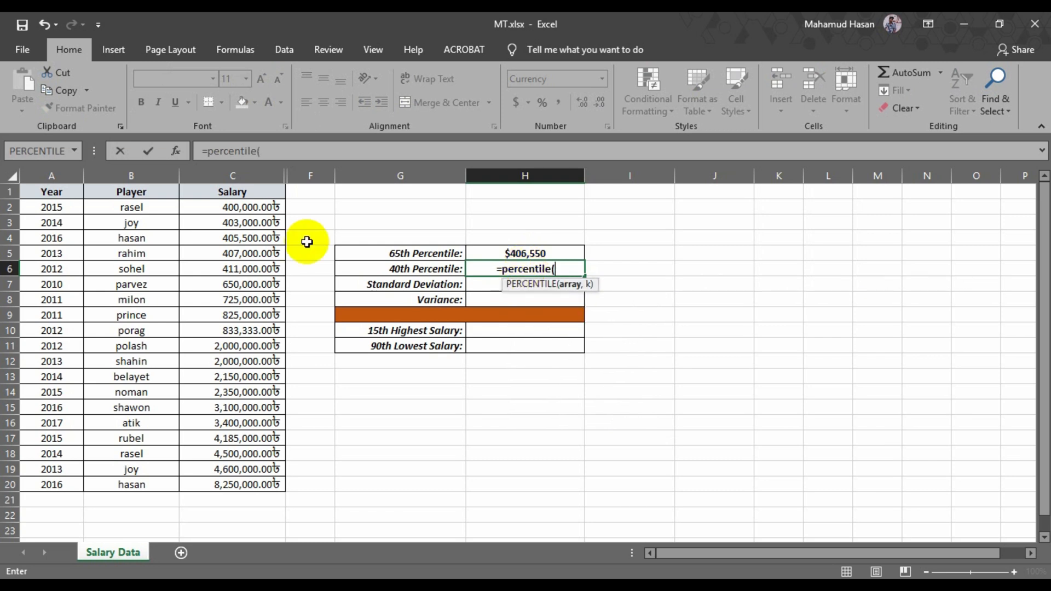
drag(247, 208, 246, 485)
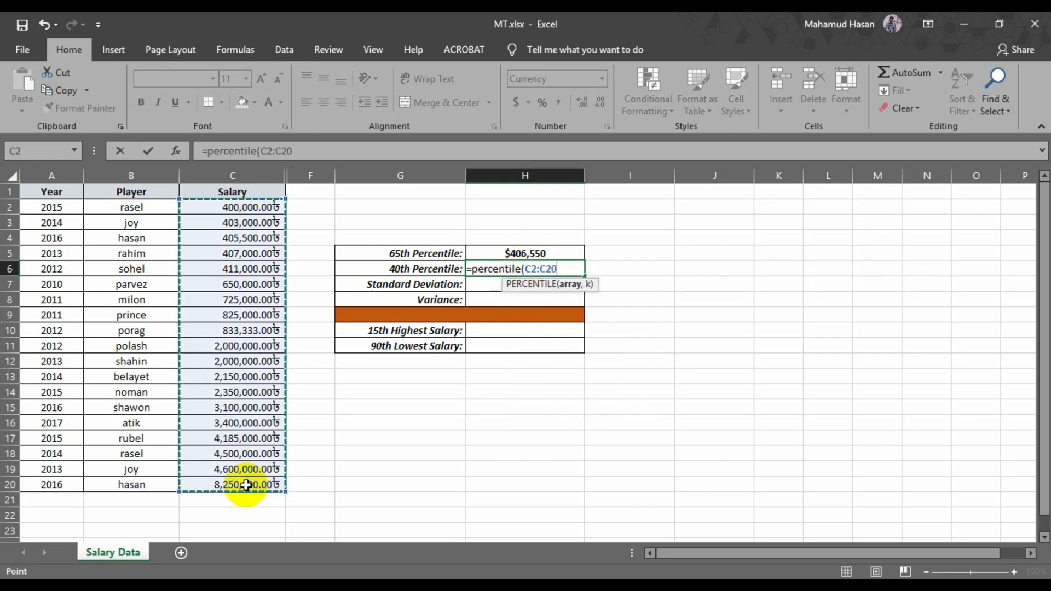
text(,0))
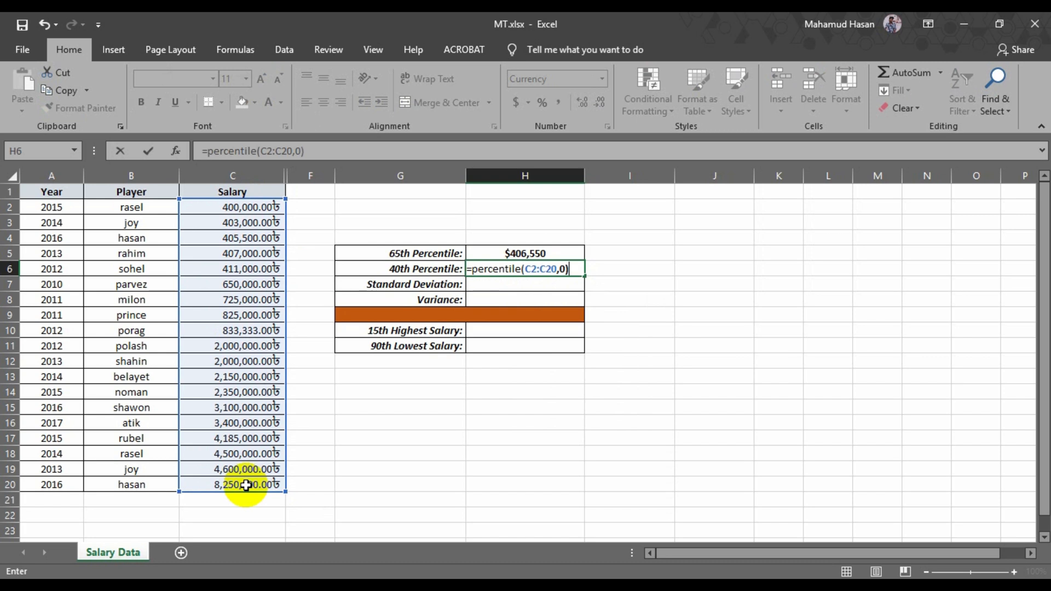
key(Return)
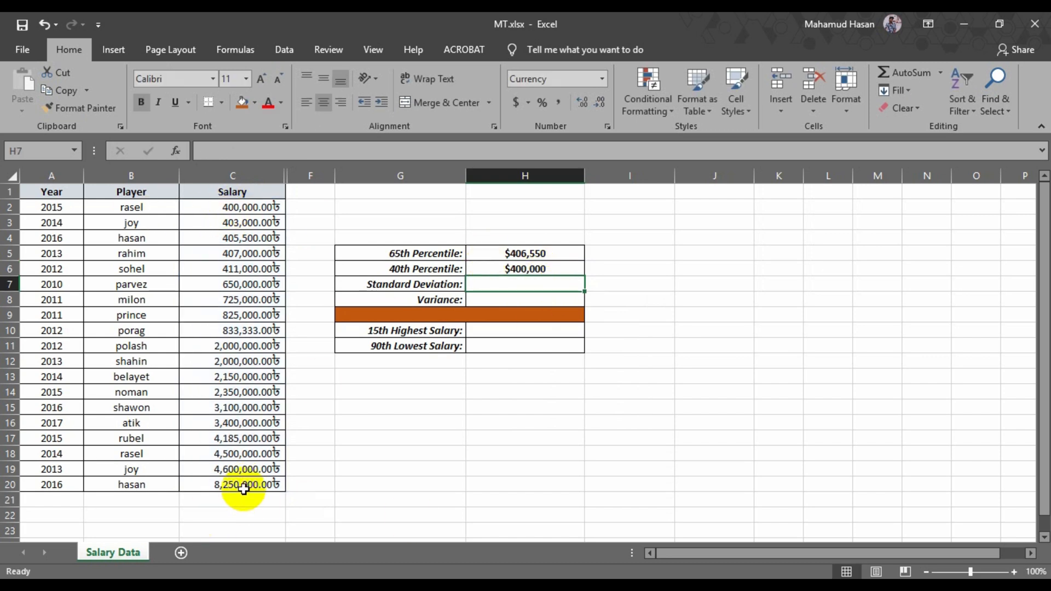
Step: Change the k argument of the PERCENTILE formula in H5 to 1
click(543, 253)
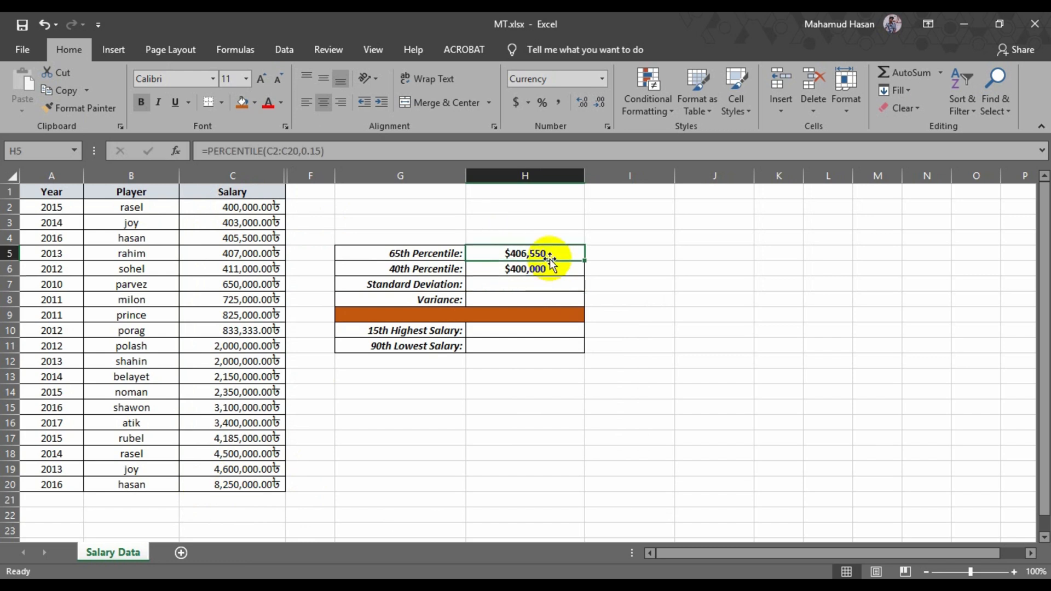
double_click(318, 151)
text(1)
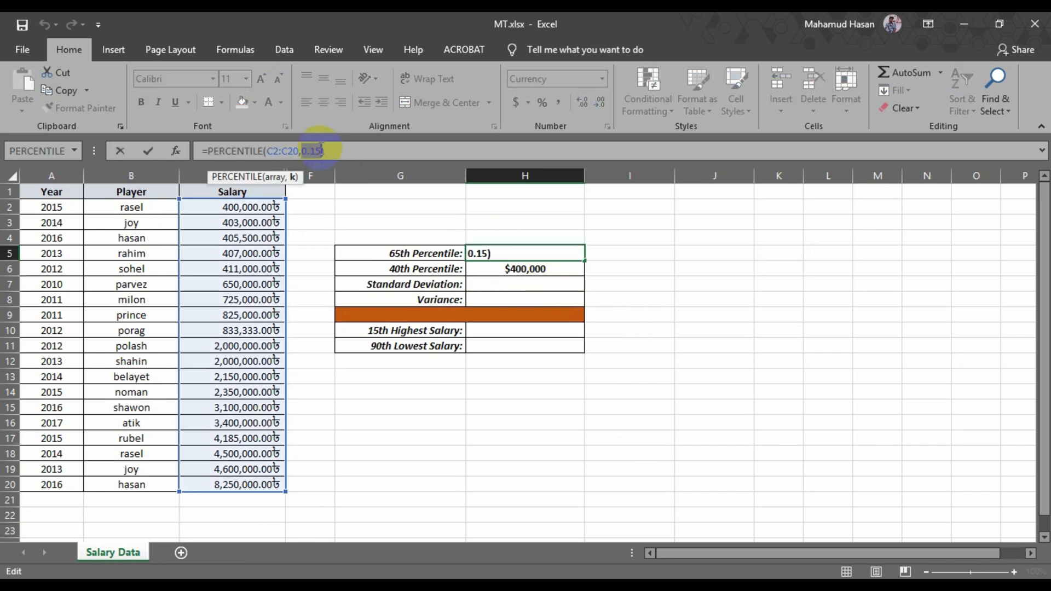
key(Return)
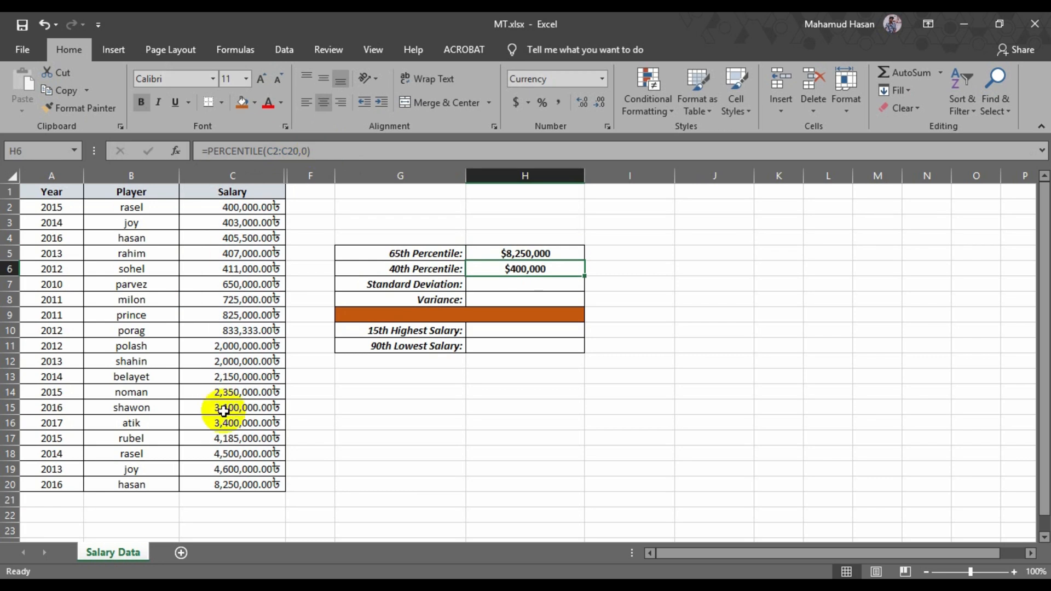